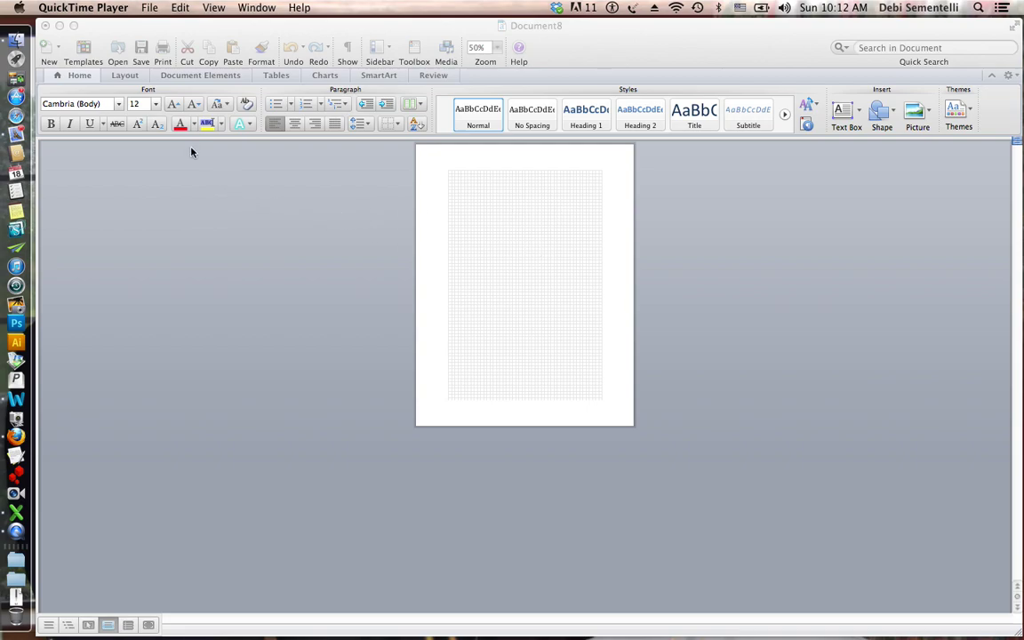
Change the page orientation of the blank document to landscape.
left_click(121, 80)
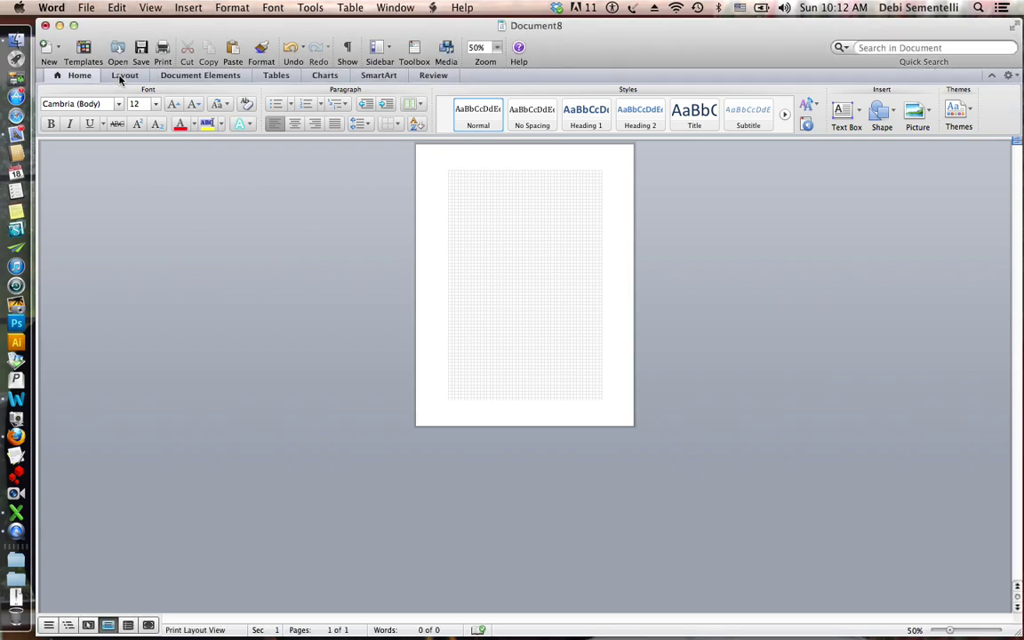
left_click(121, 77)
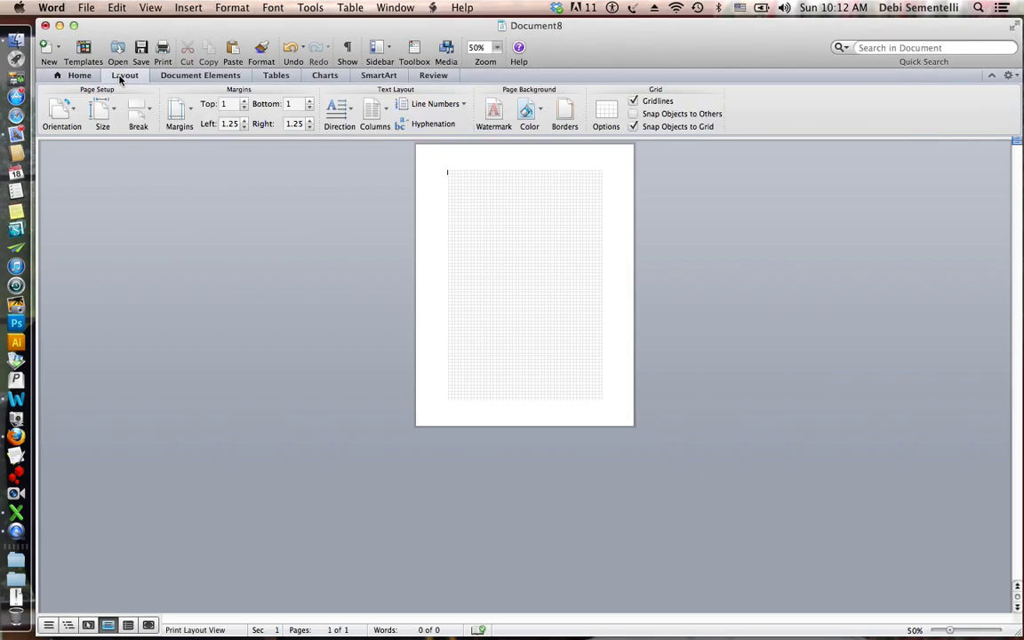
left_click(75, 111)
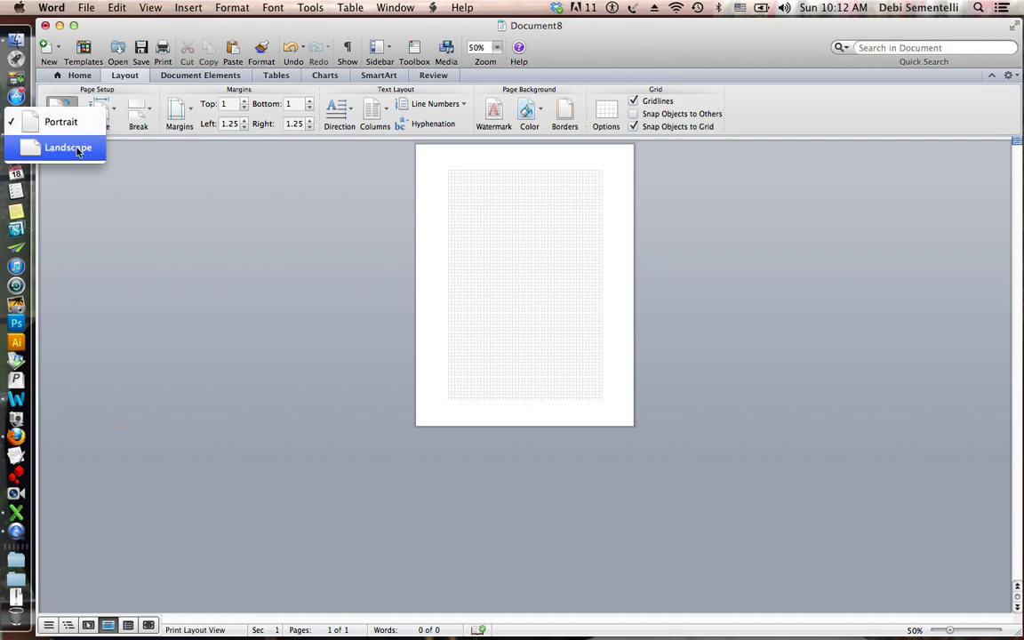
left_click(78, 147)
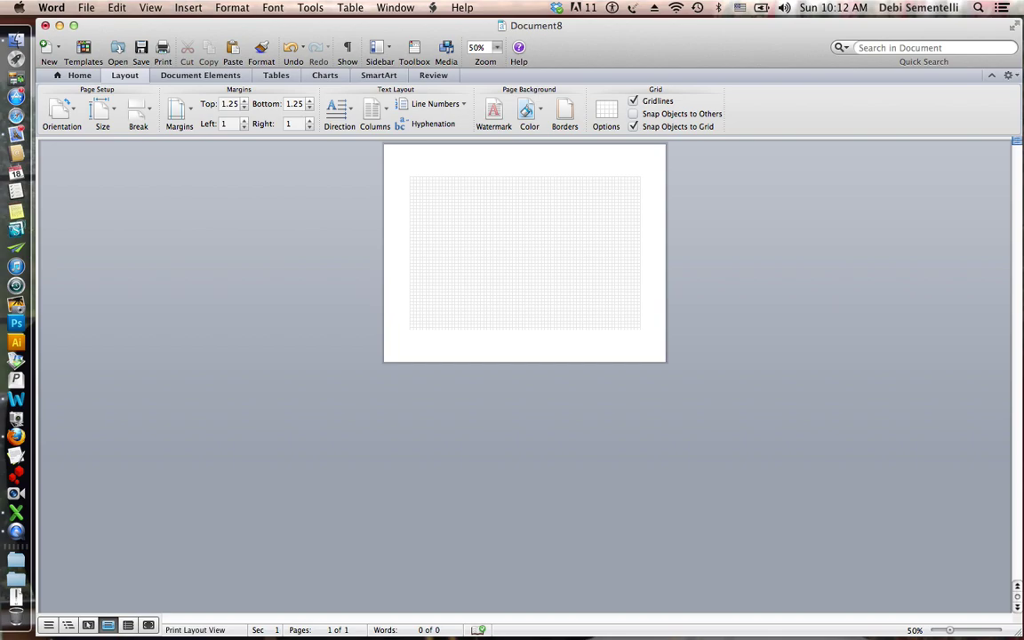
Insert a horizontal text box covering most of the page, drawn from the upper-left margin corner to near the lower-right page corner.
left_click(85, 74)
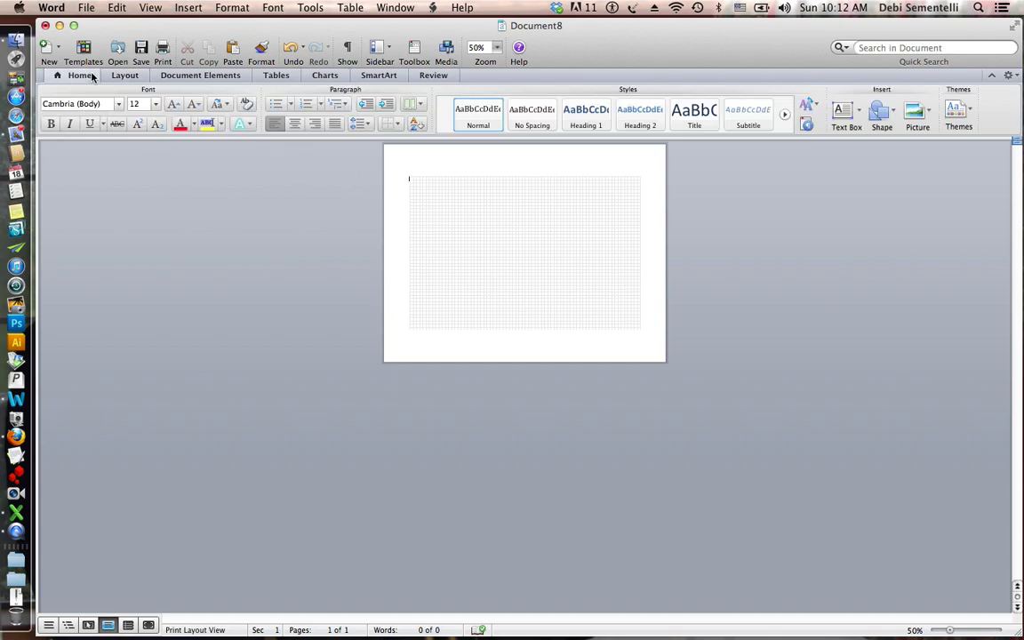
left_click(853, 115)
left_click(859, 109)
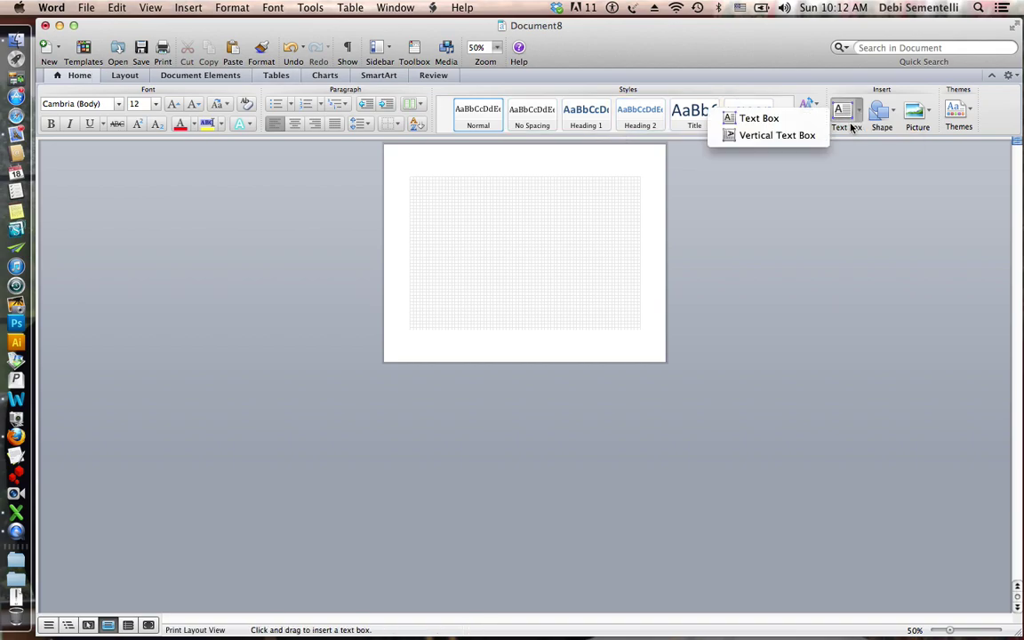
left_click(754, 116)
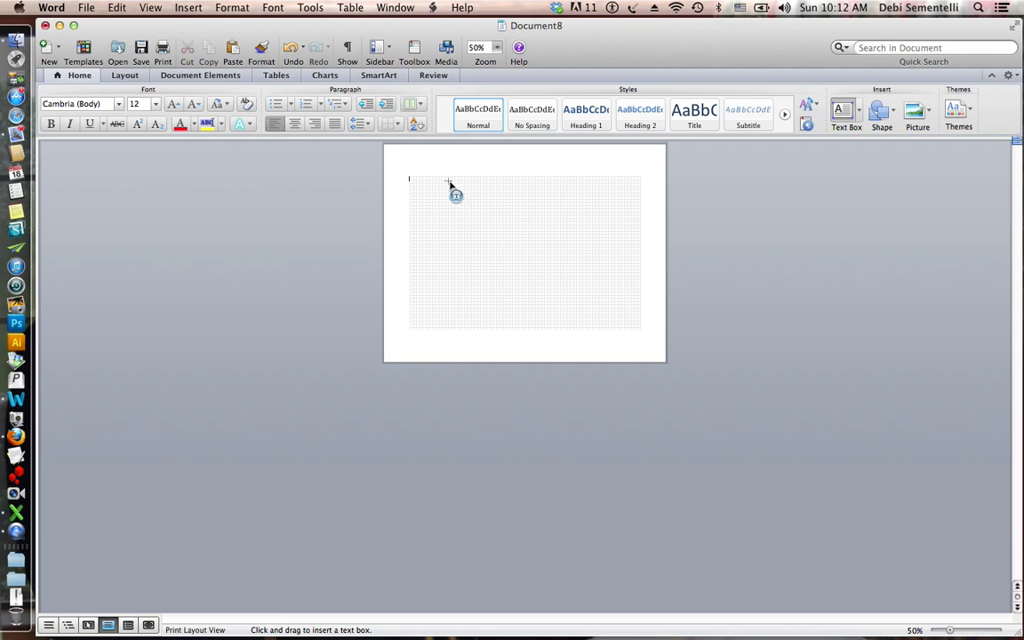
left_click(497, 47)
left_click(491, 111)
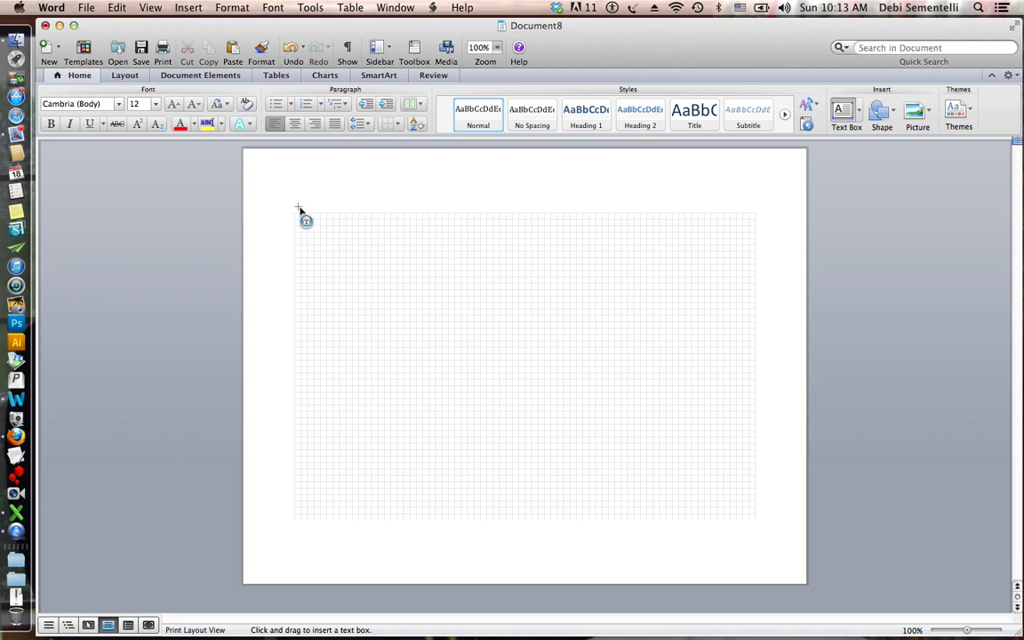
left_click_drag(294, 208, 774, 557)
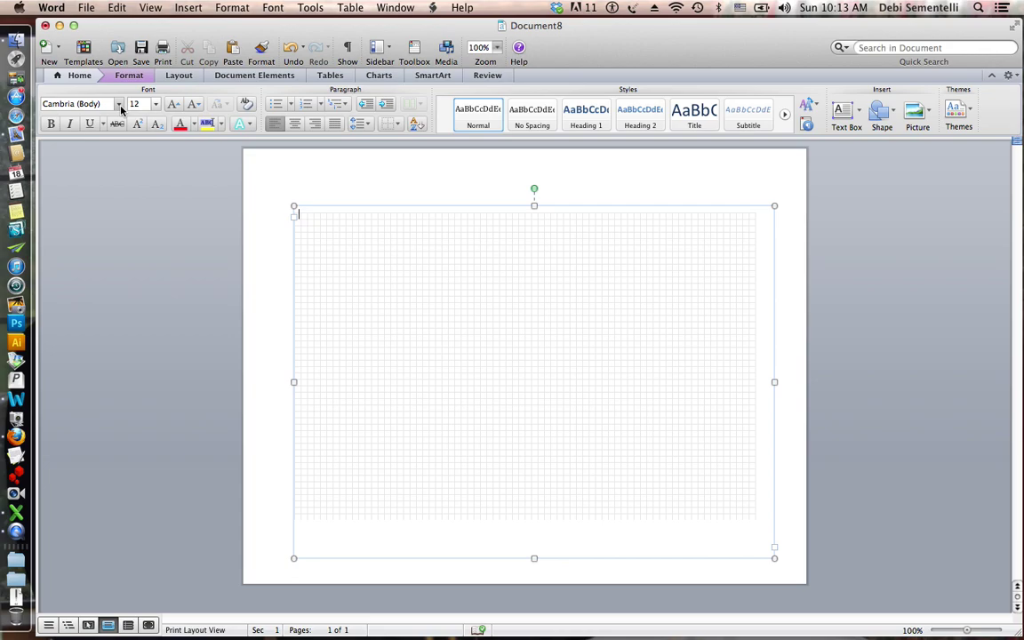
Set the font in the empty text box to the Cantoni DIY script typeface.
left_click(119, 105)
mouse_move(124, 132)
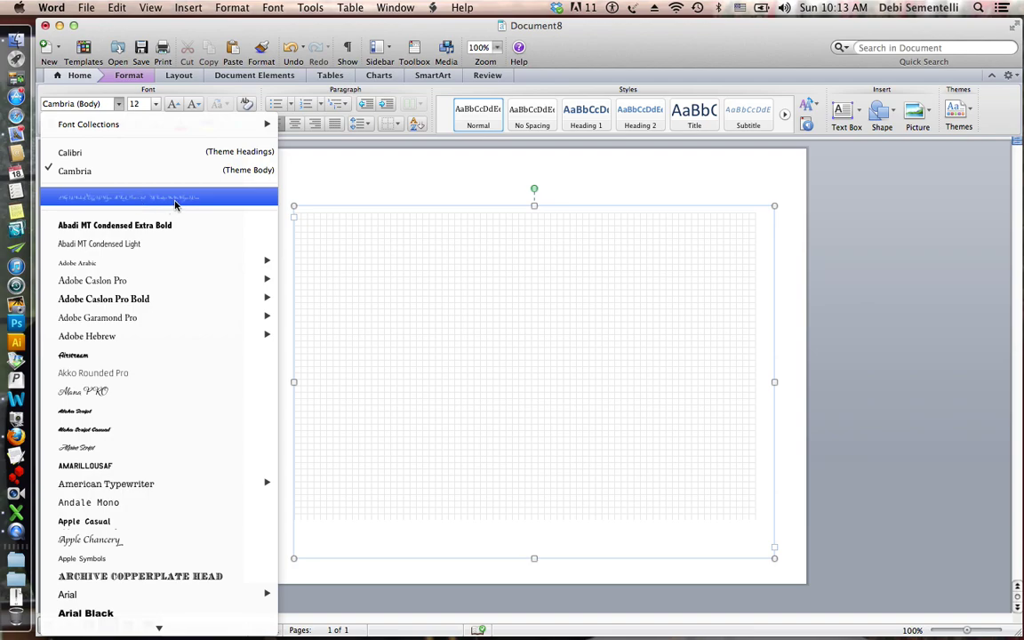
key("Escape")
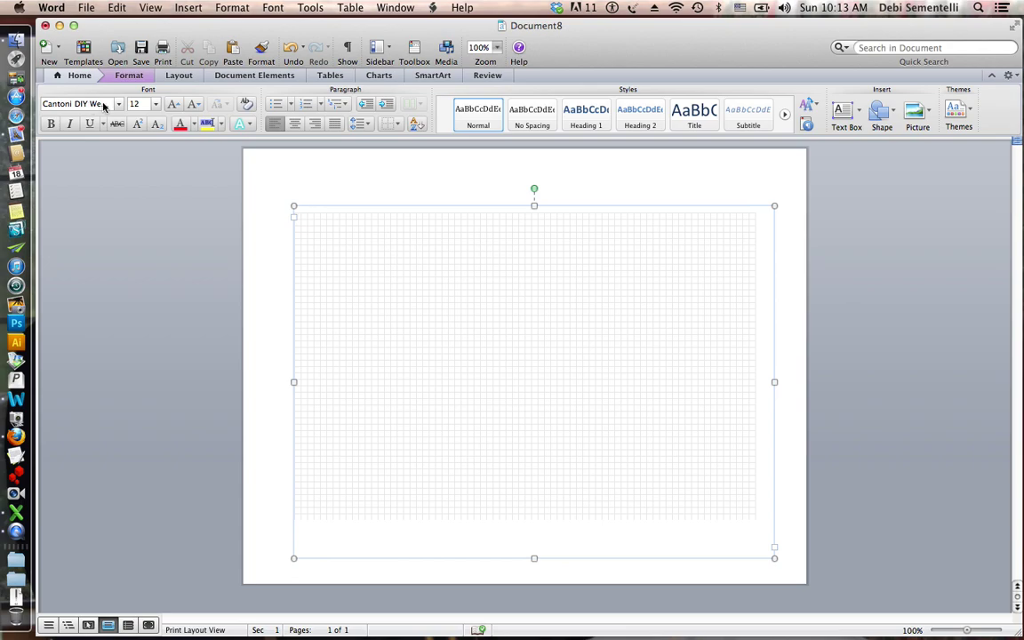
Set the font size to 500 and enter "Photo Booth" in the text box.
left_click(149, 104)
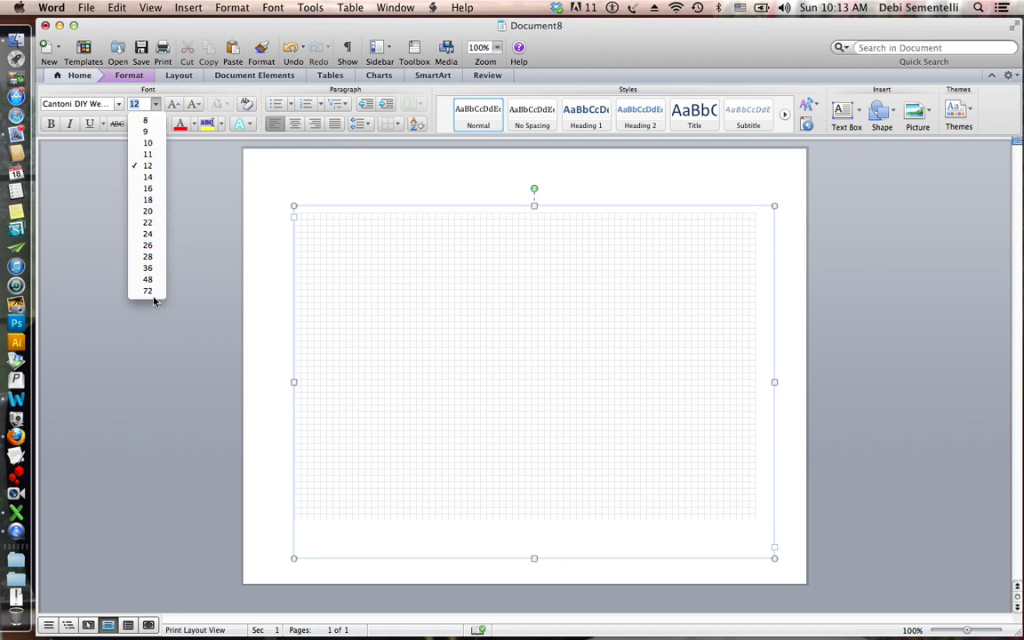
left_click(147, 105)
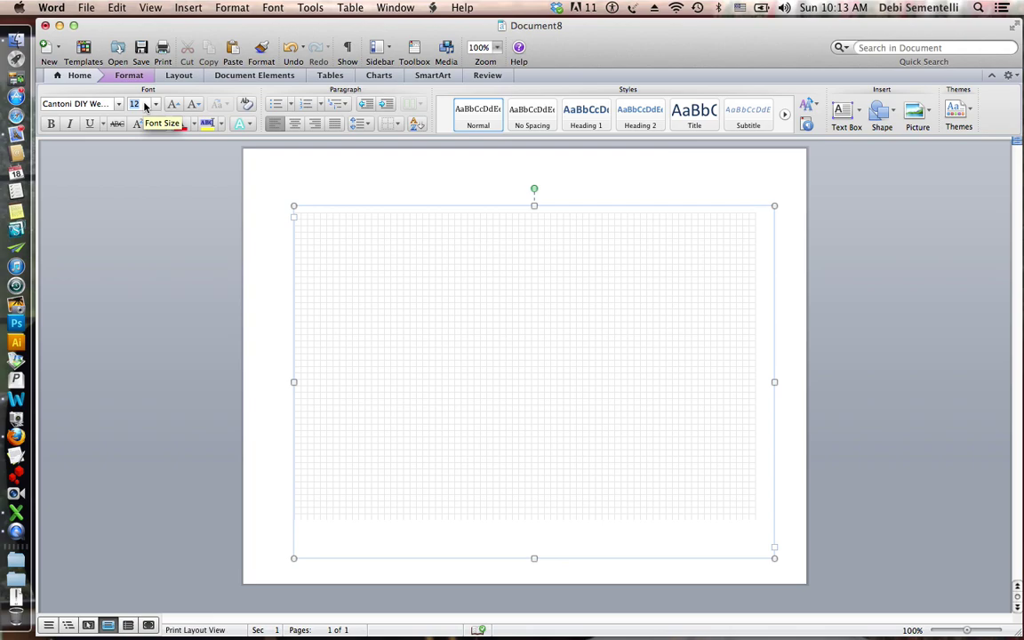
type("500")
left_click(396, 239)
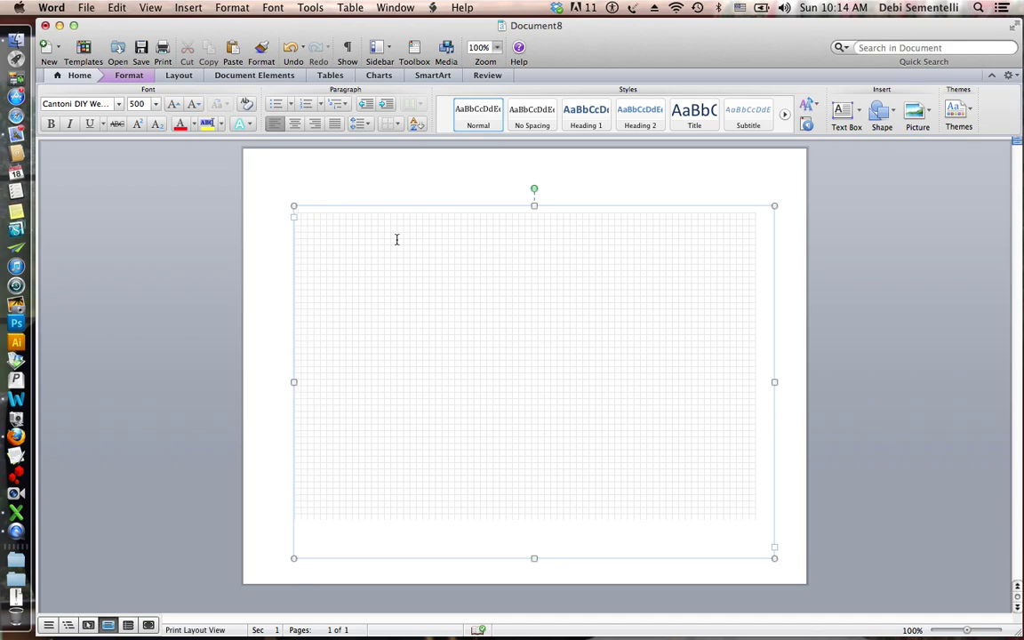
type("Photo Booth")
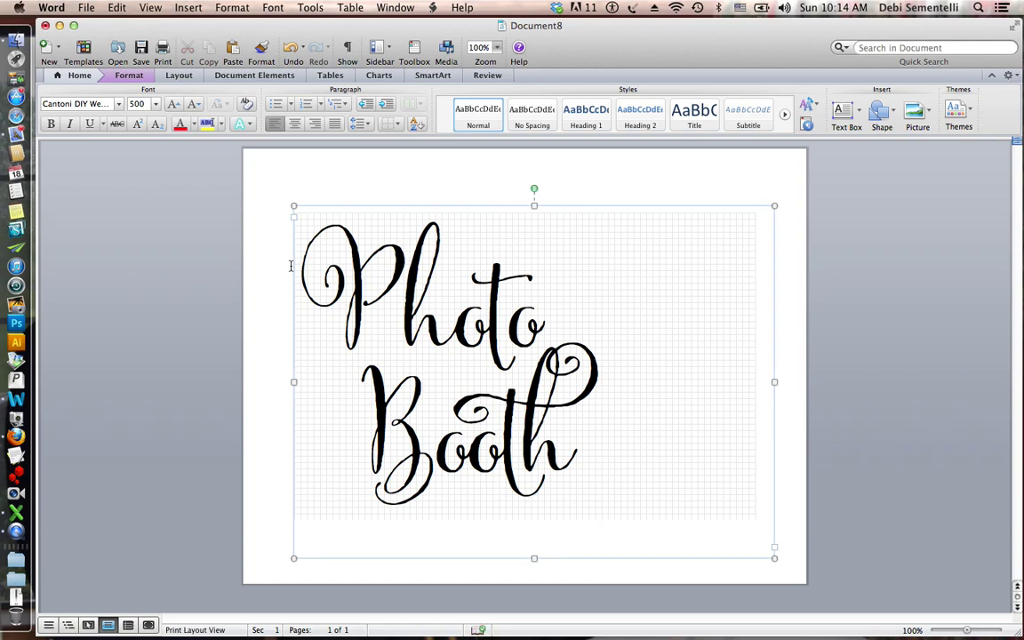
Increase the font size of all the "Photo Booth" text to 600.
key("super+a")
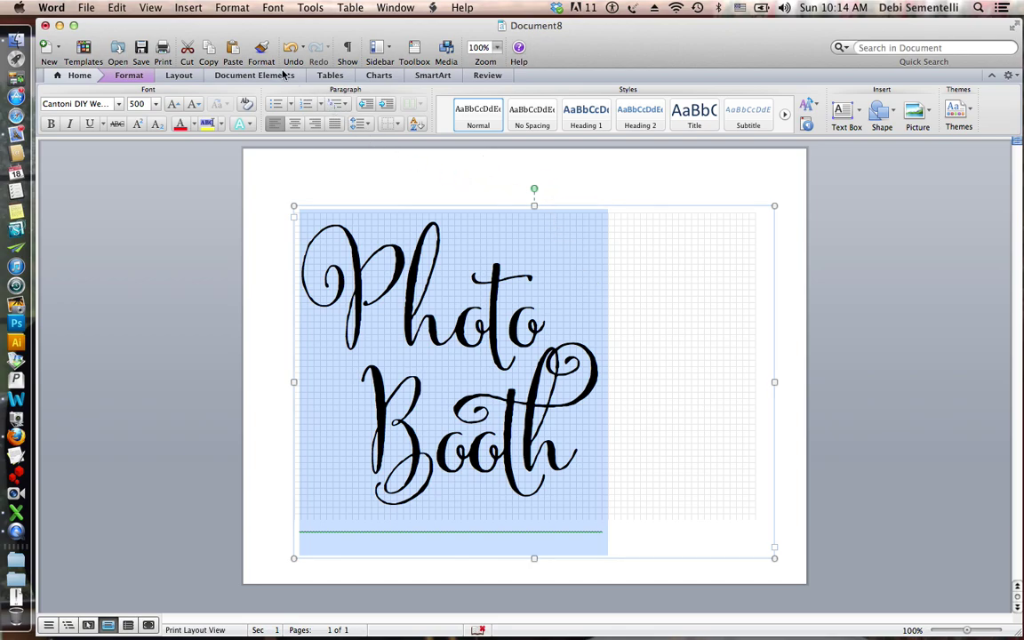
left_click(130, 104)
type("6")
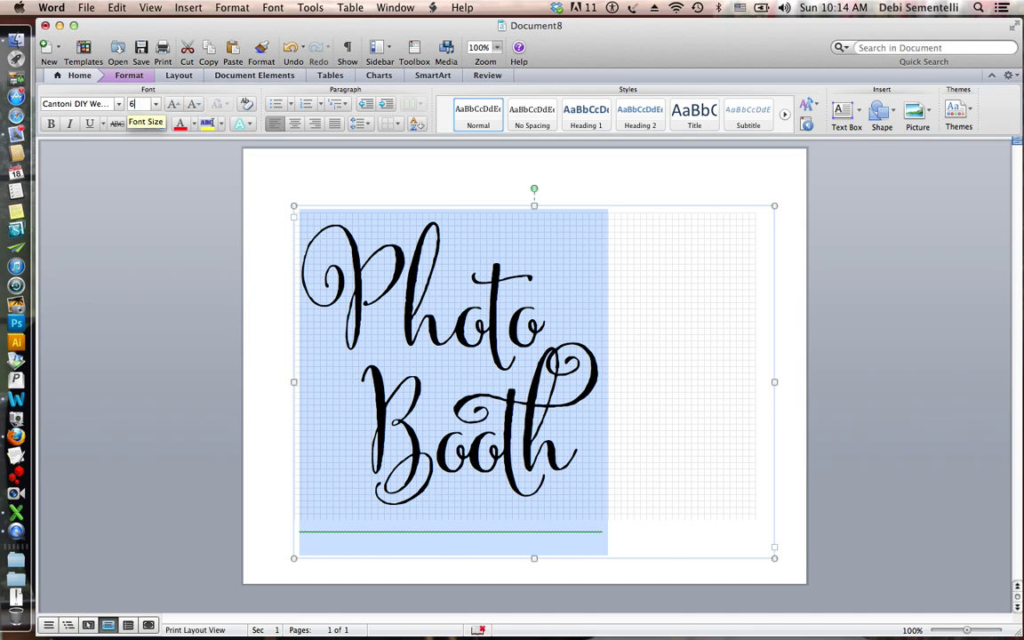
type("00")
key("Return")
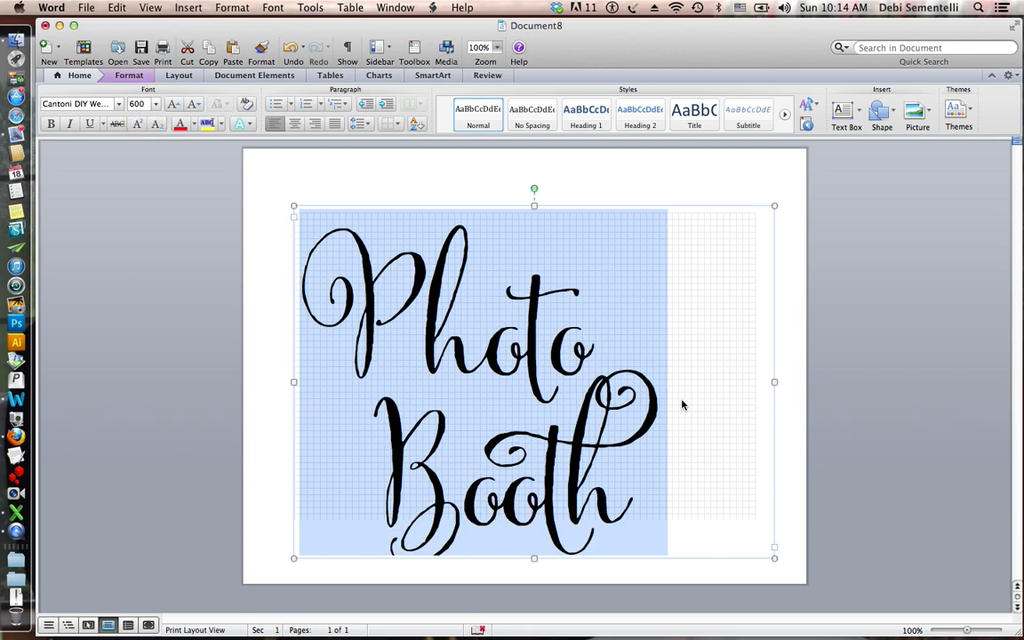
Enlarge the text box slightly so the lower swashes fit, and move it up on the page.
left_click_drag(775, 558, 780, 574)
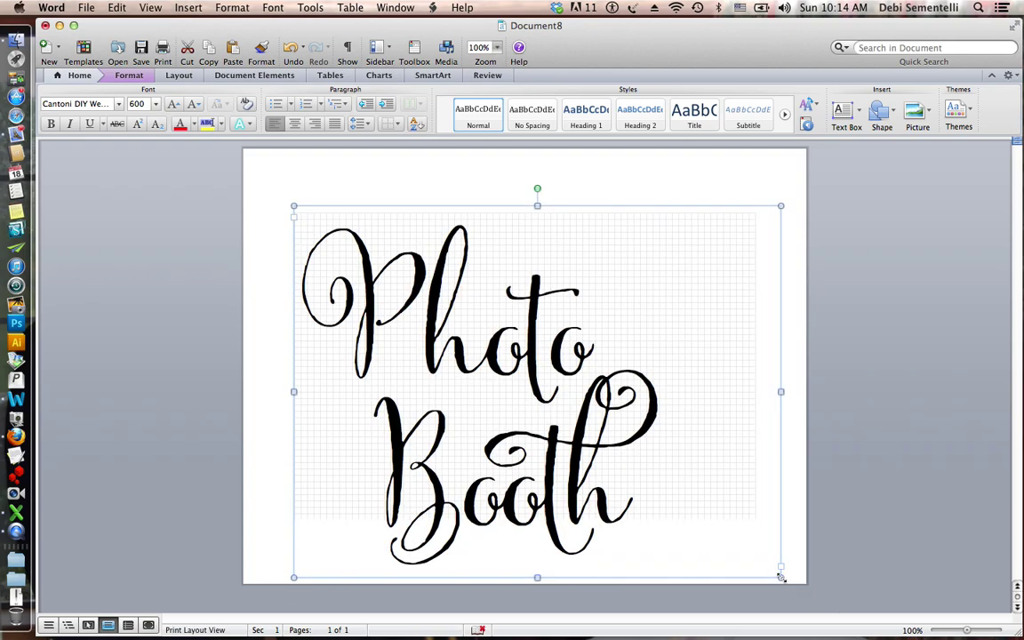
left_click_drag(567, 413, 494, 364)
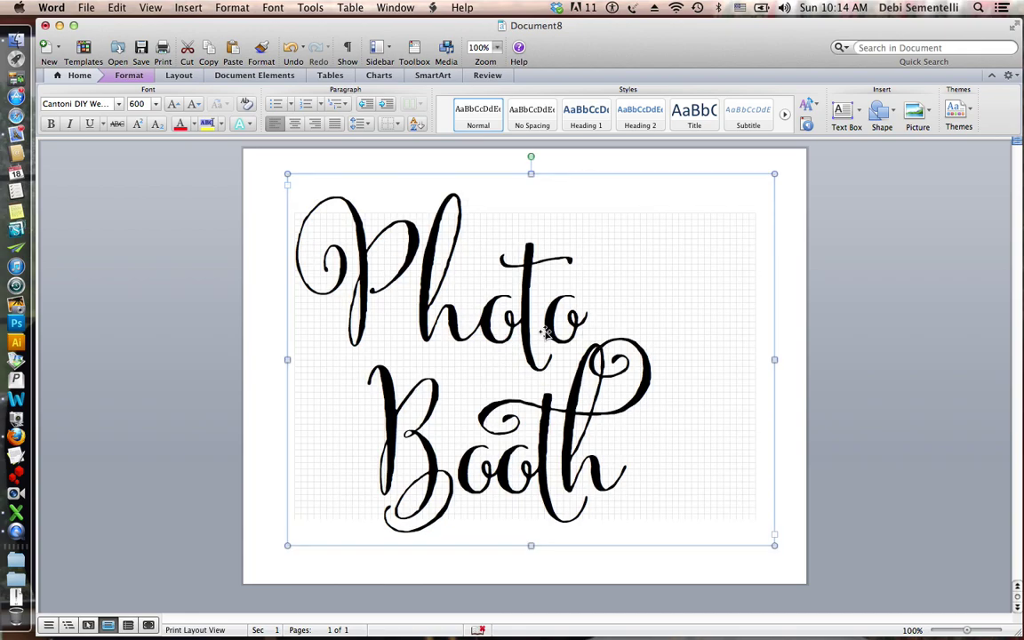
left_click_drag(546, 327, 552, 327)
Set the text wrapping of the "Photo Booth" text box to None.
right_click(578, 313)
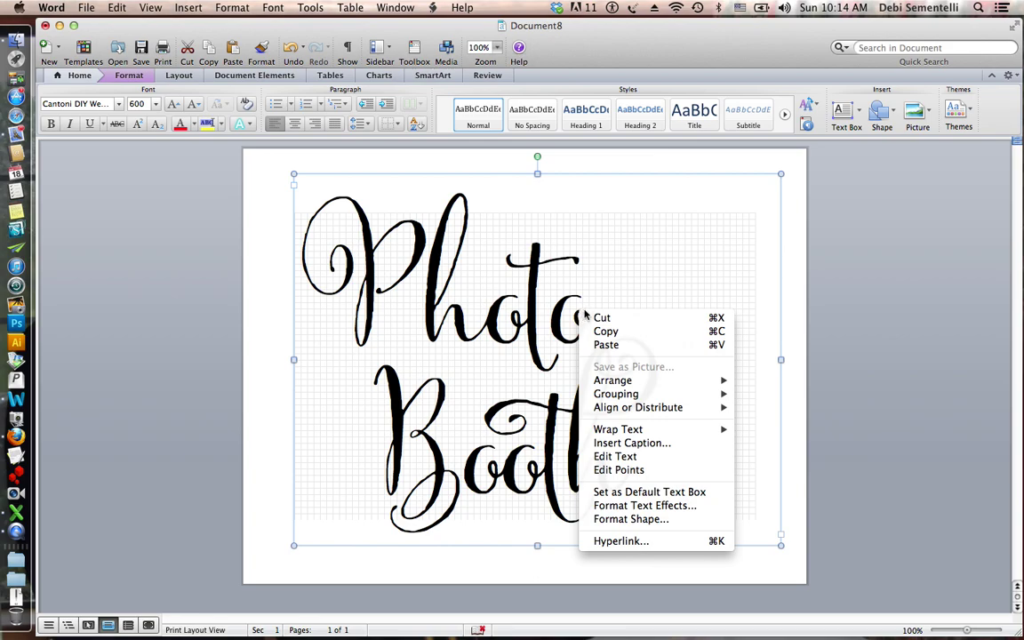
mouse_move(652, 431)
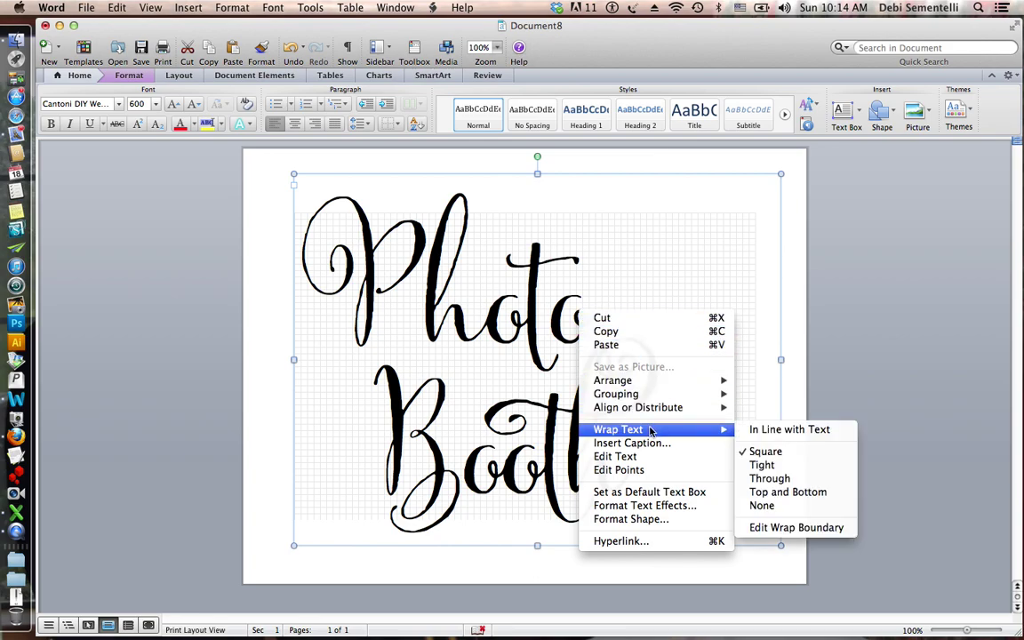
left_click(762, 506)
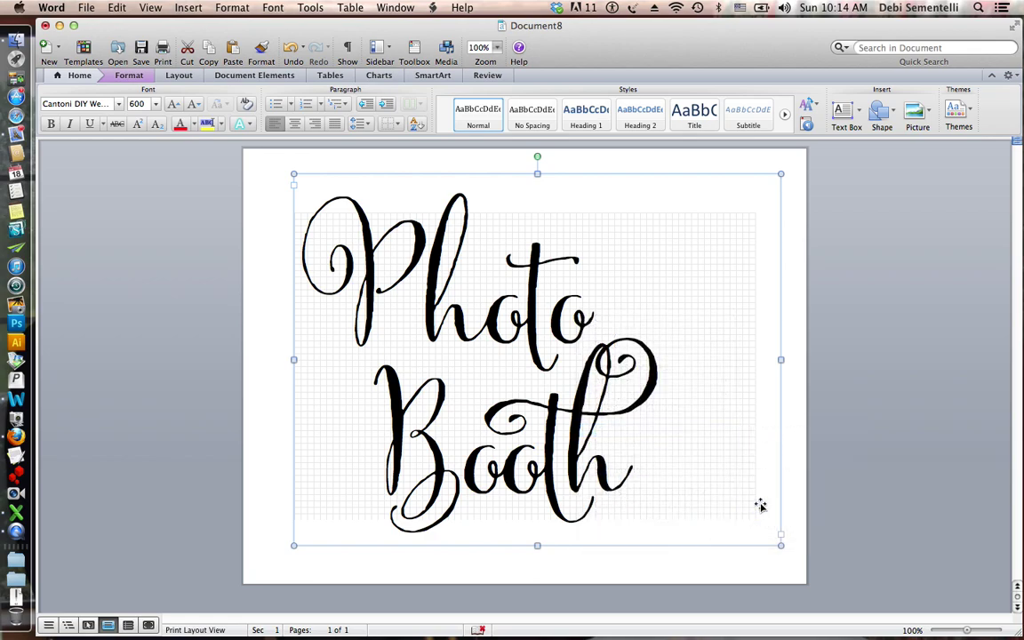
Shift the text box right to centre the lettering and narrow it to about 8.63 inches wide, within the page.
left_click_drag(567, 403, 586, 403)
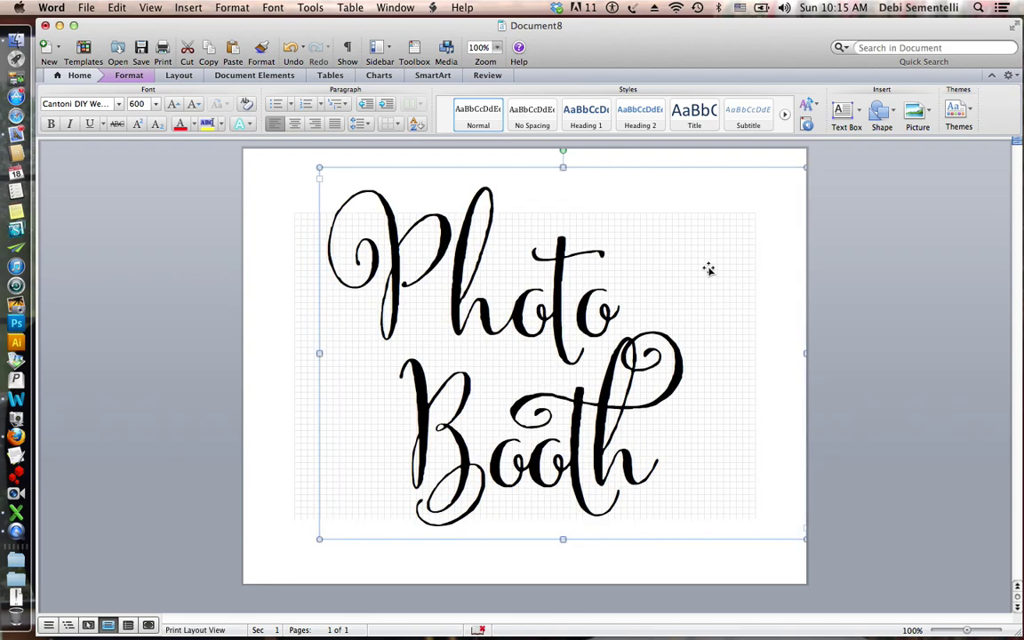
left_click_drag(805, 167, 761, 170)
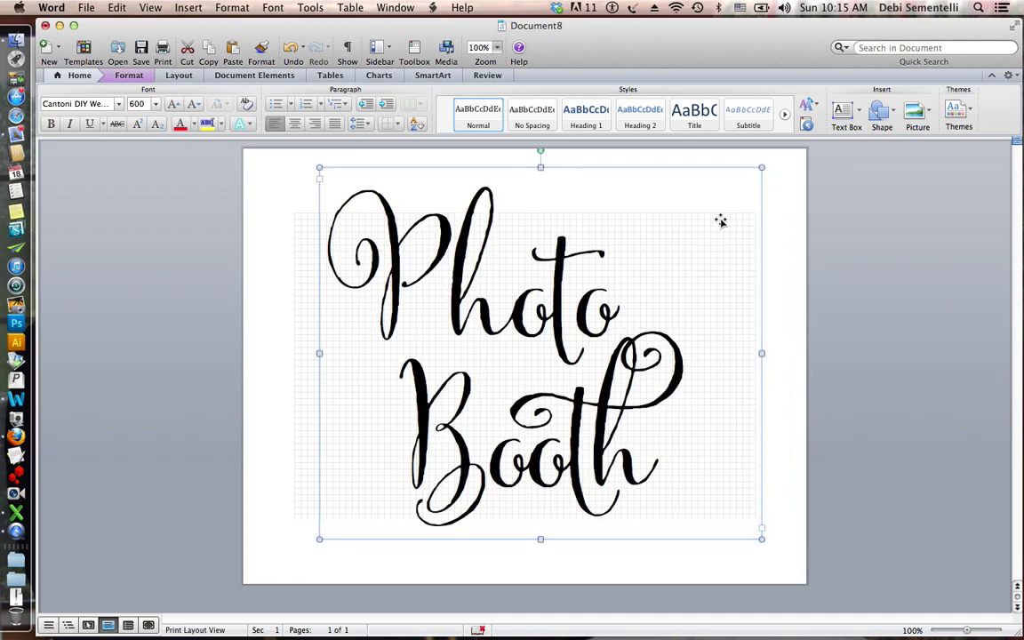
left_click_drag(627, 334, 632, 339)
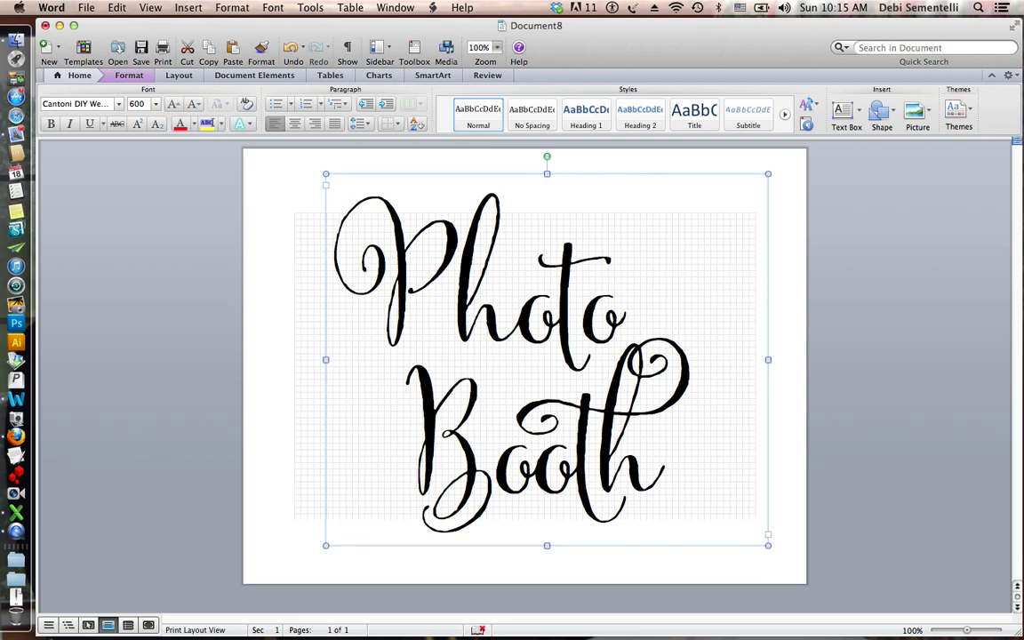
left_click(787, 294)
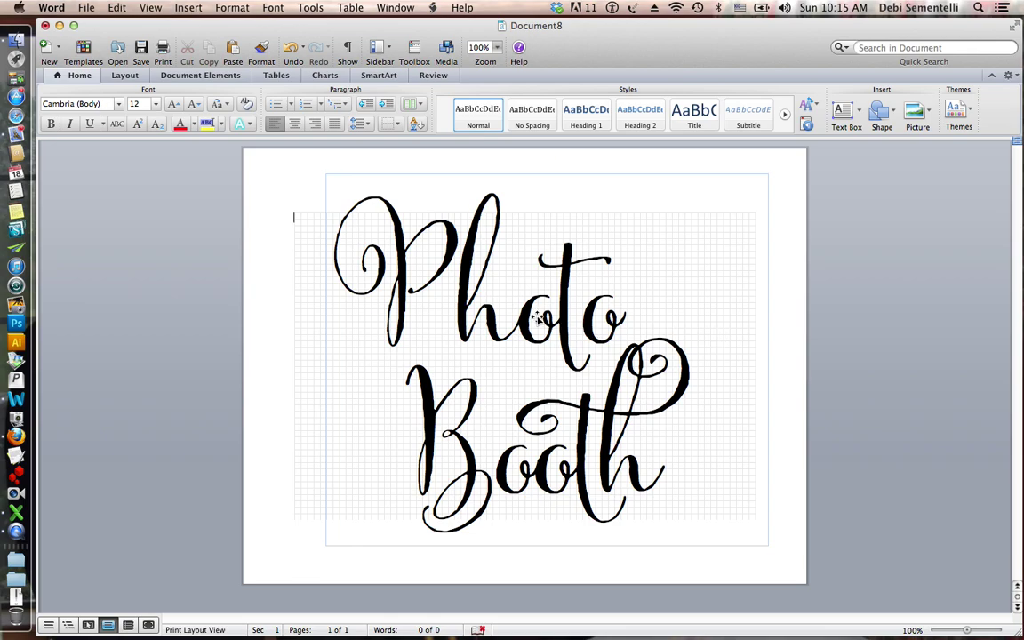
Select all the "Photo Booth" text and fill it with the standard red colour.
left_click(484, 291)
key("super+a")
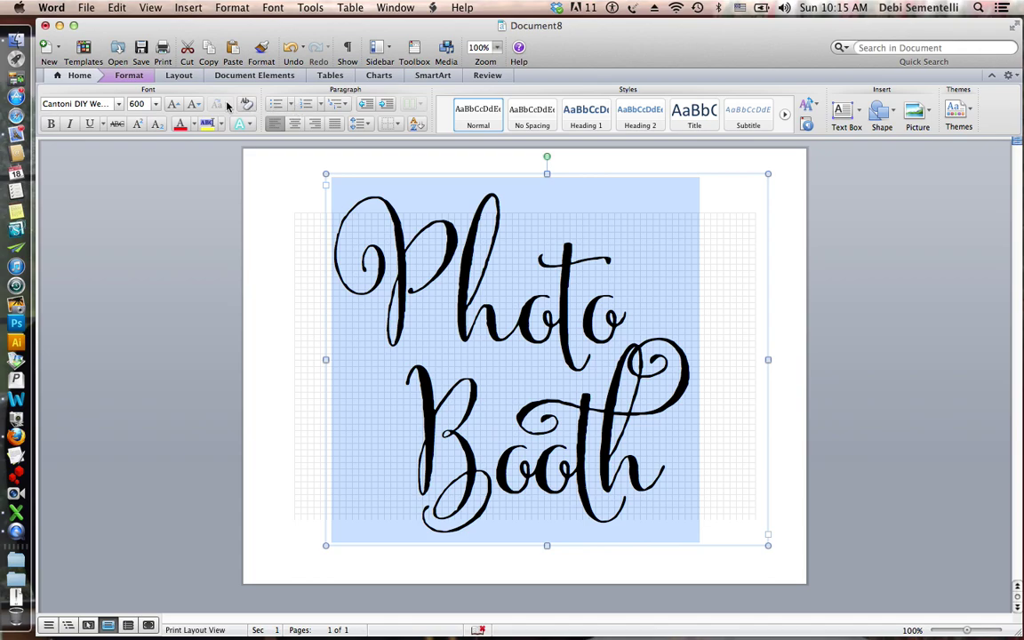
left_click(179, 76)
left_click(129, 75)
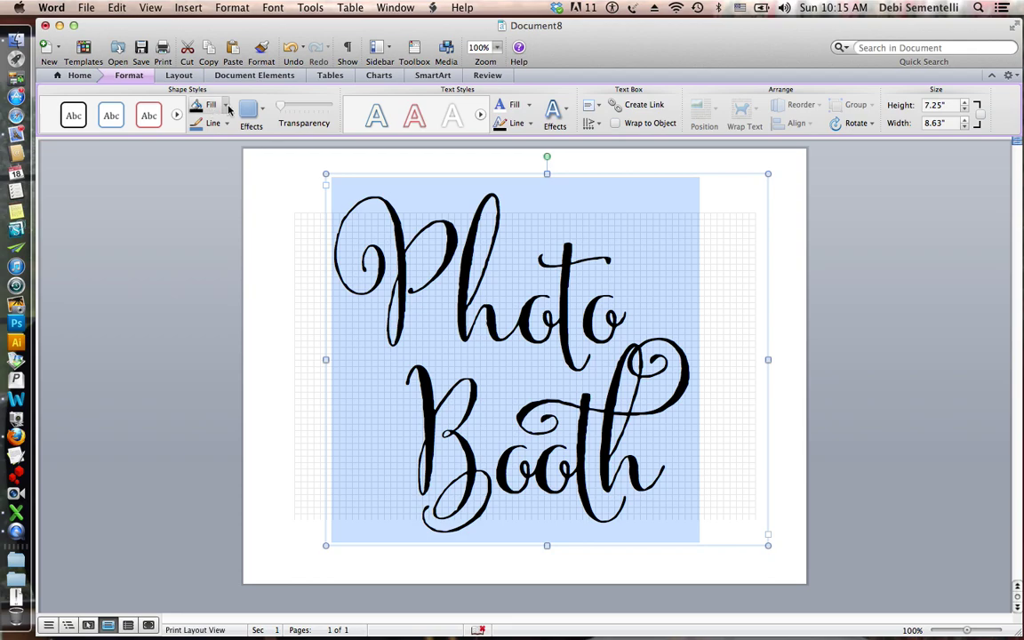
left_click(529, 105)
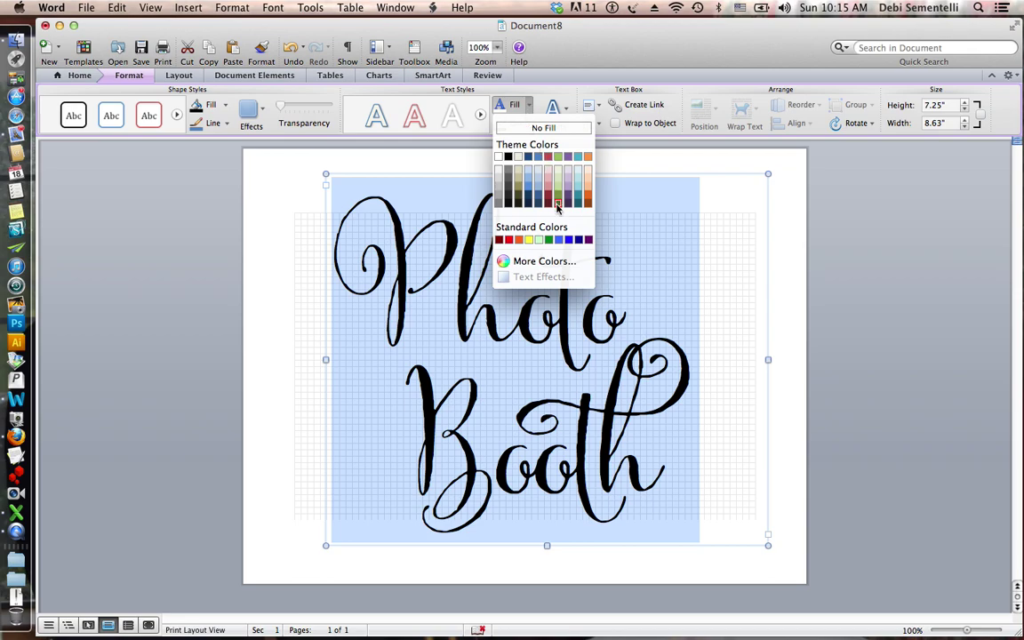
left_click(507, 240)
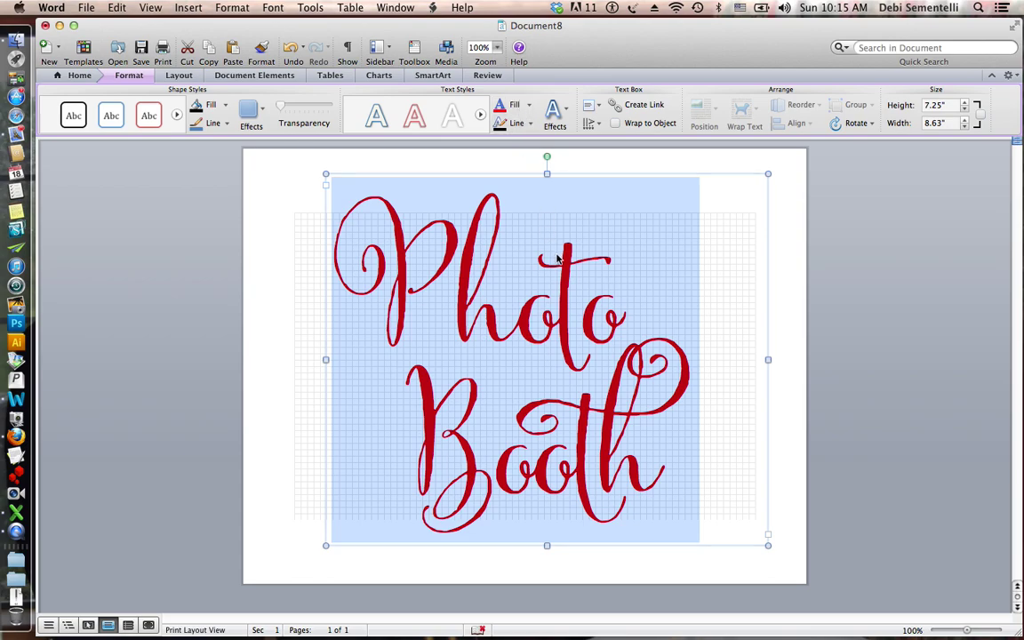
Change the text fill to white and fill the text box shape with black.
left_click(529, 105)
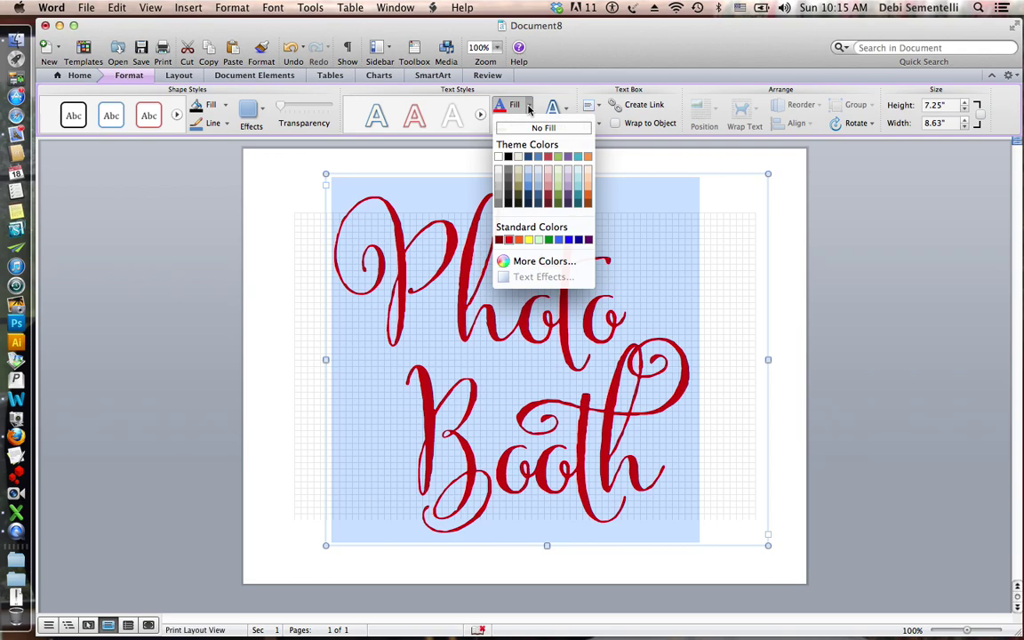
left_click(499, 159)
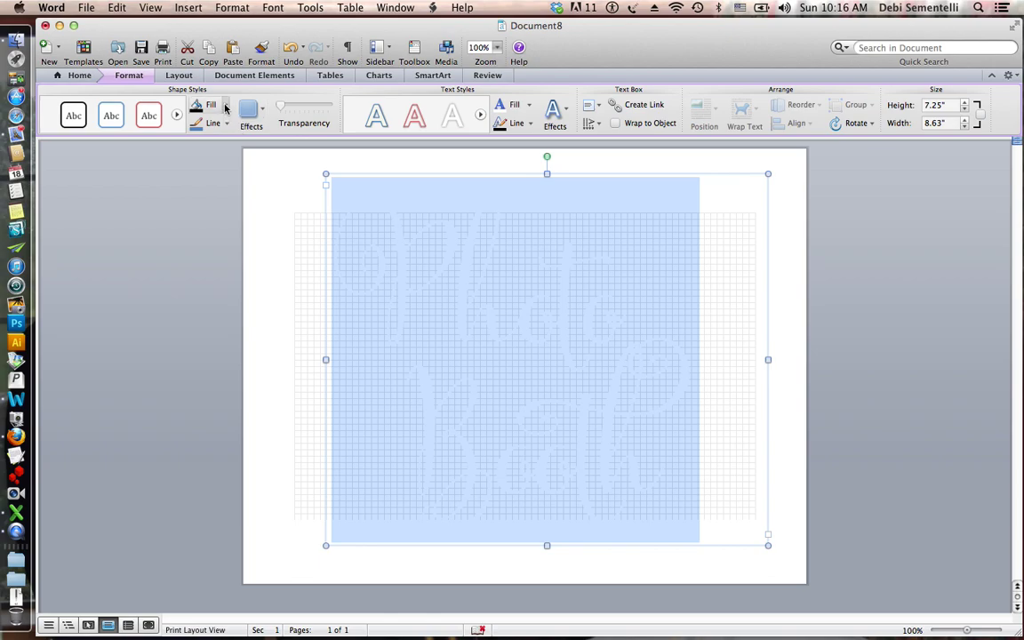
left_click(225, 105)
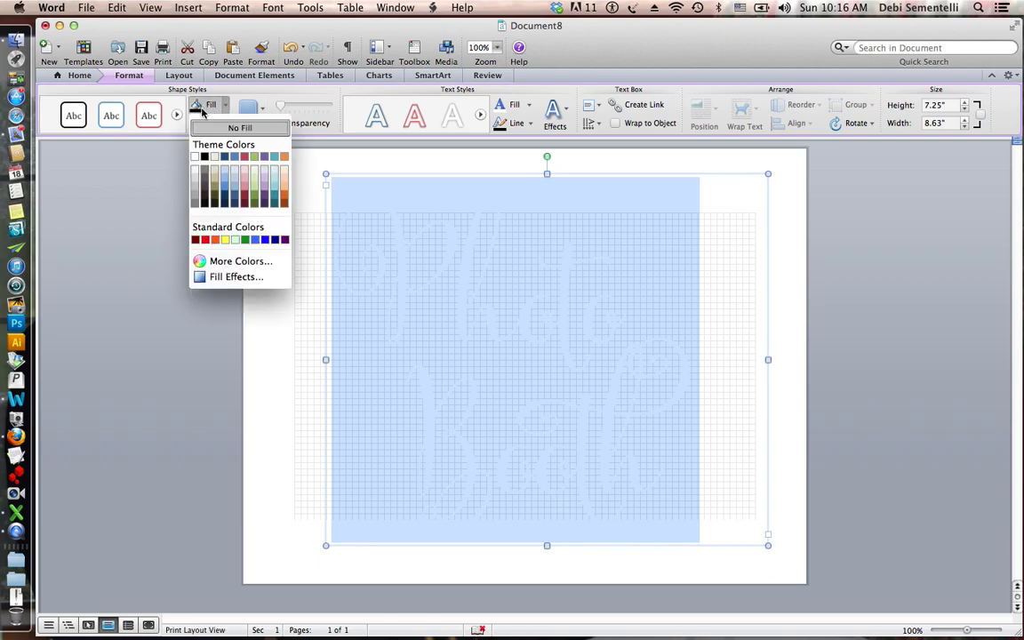
left_click(204, 157)
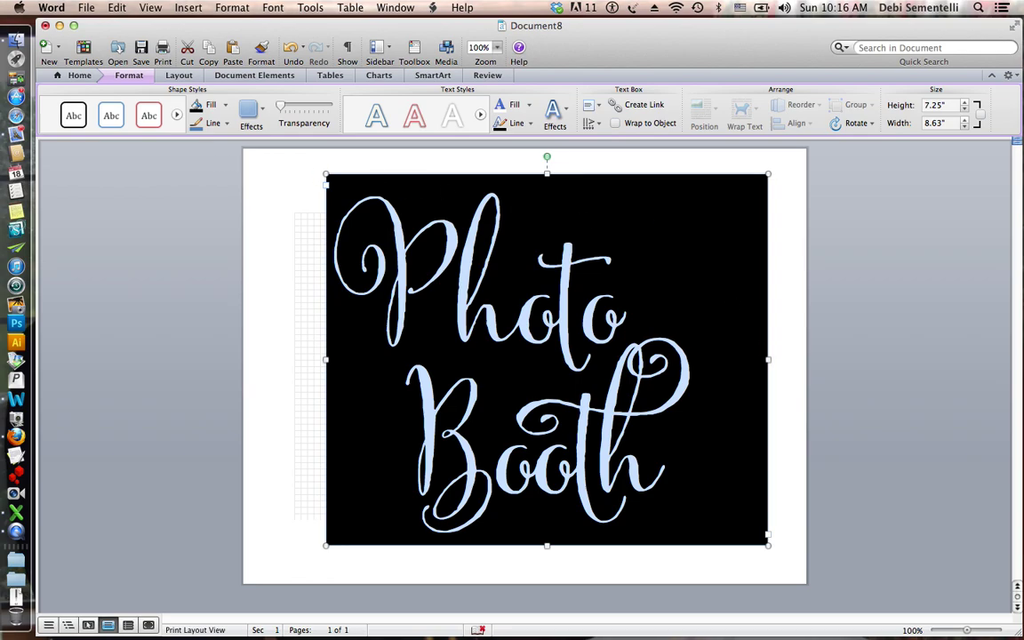
Narrow the black text box from both sides to about 7.88 inches wide, closer around the lettering.
left_click_drag(767, 359, 736, 360)
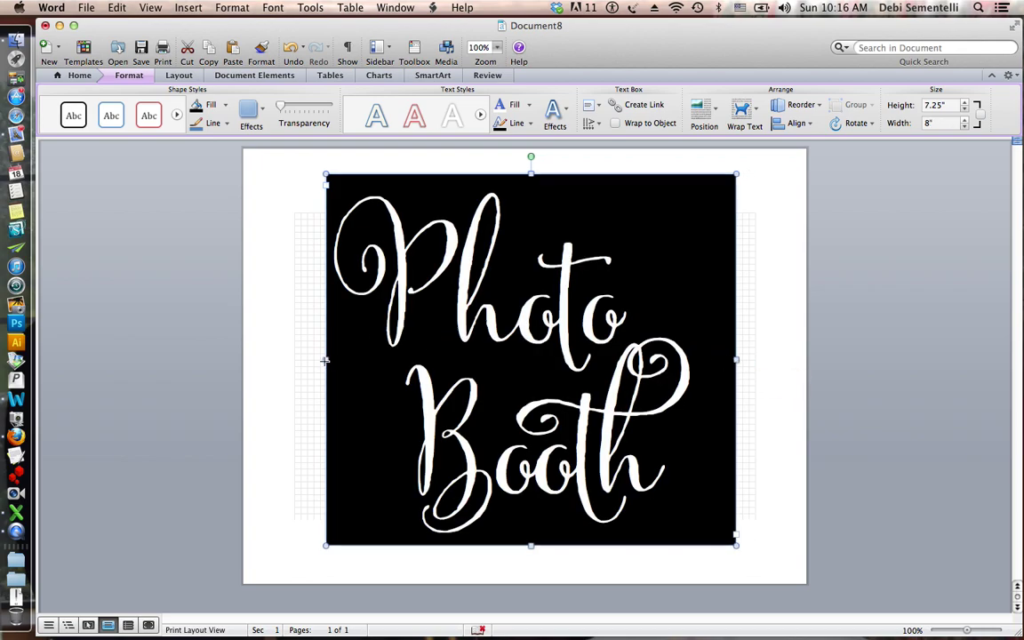
left_click_drag(325, 360, 313, 359)
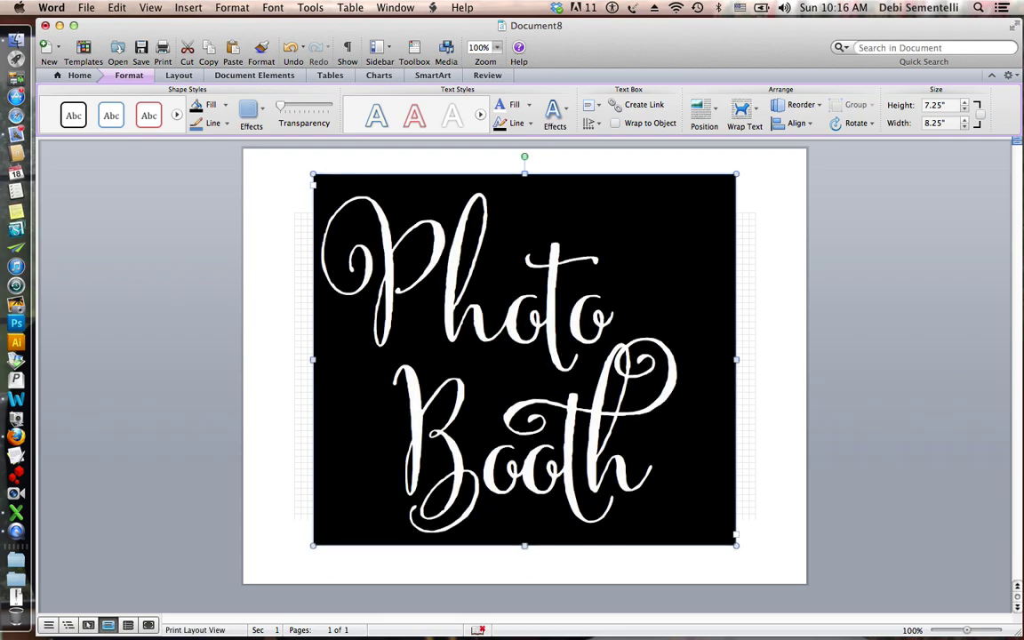
left_click_drag(736, 360, 716, 359)
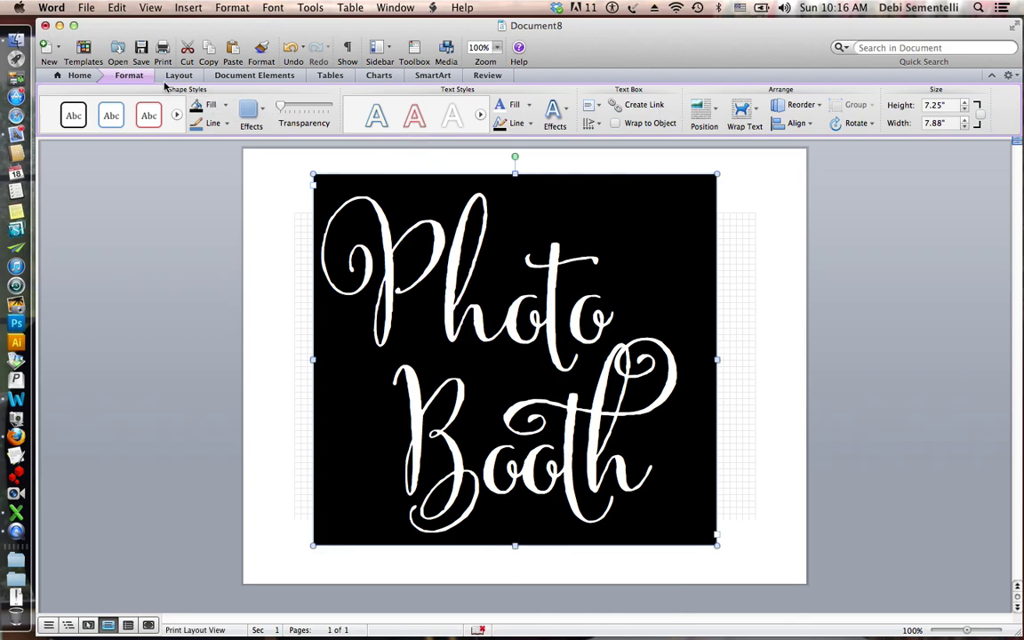
Widen the black text box on both sides so it nearly fills the page, leaving an even white border left and right.
left_click(79, 76)
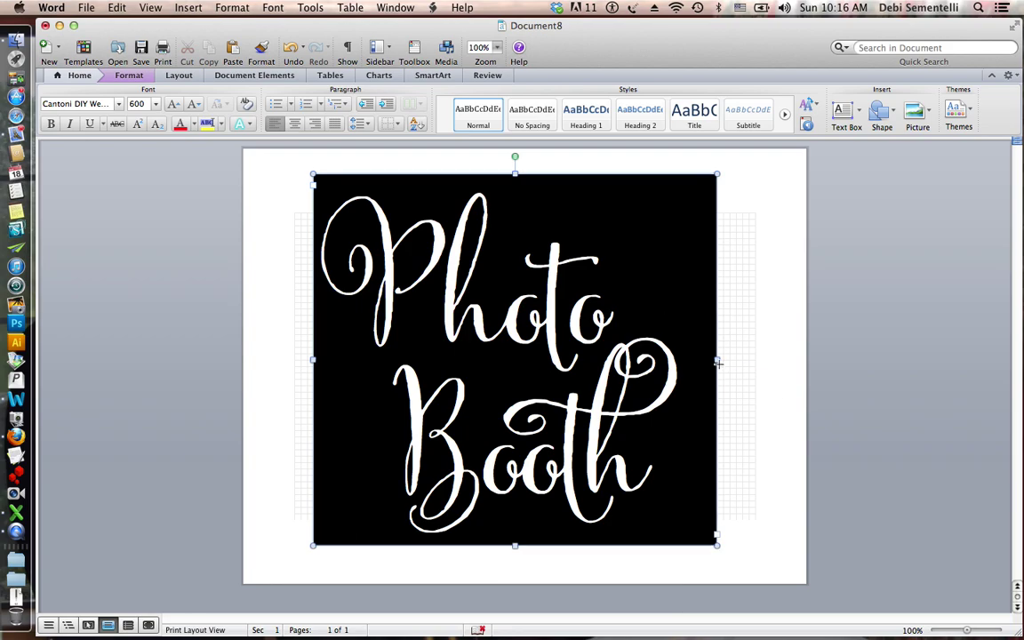
left_click_drag(717, 362, 762, 361)
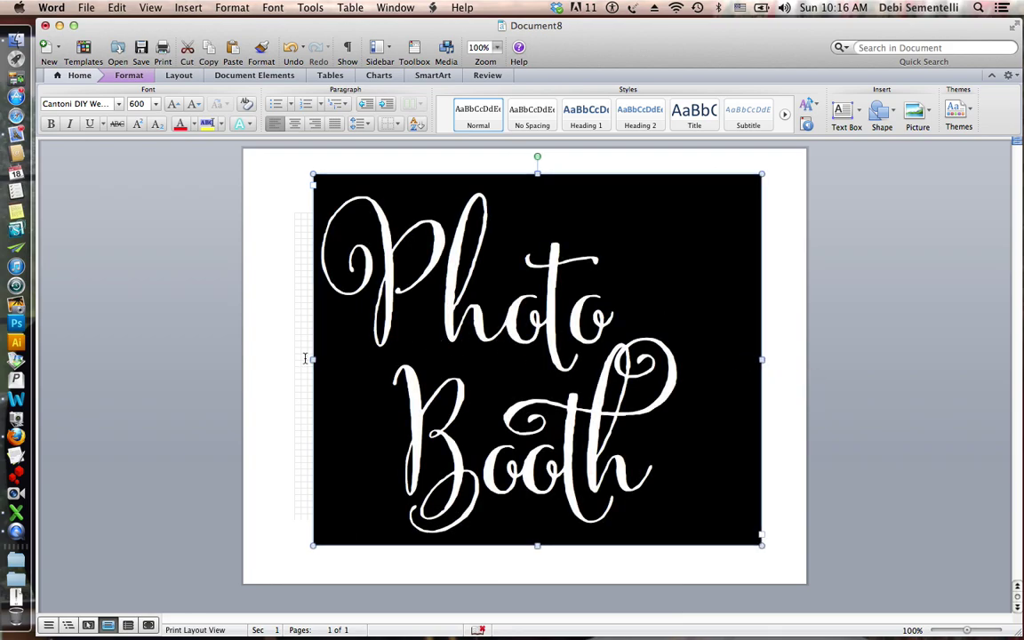
left_click_drag(313, 360, 274, 361)
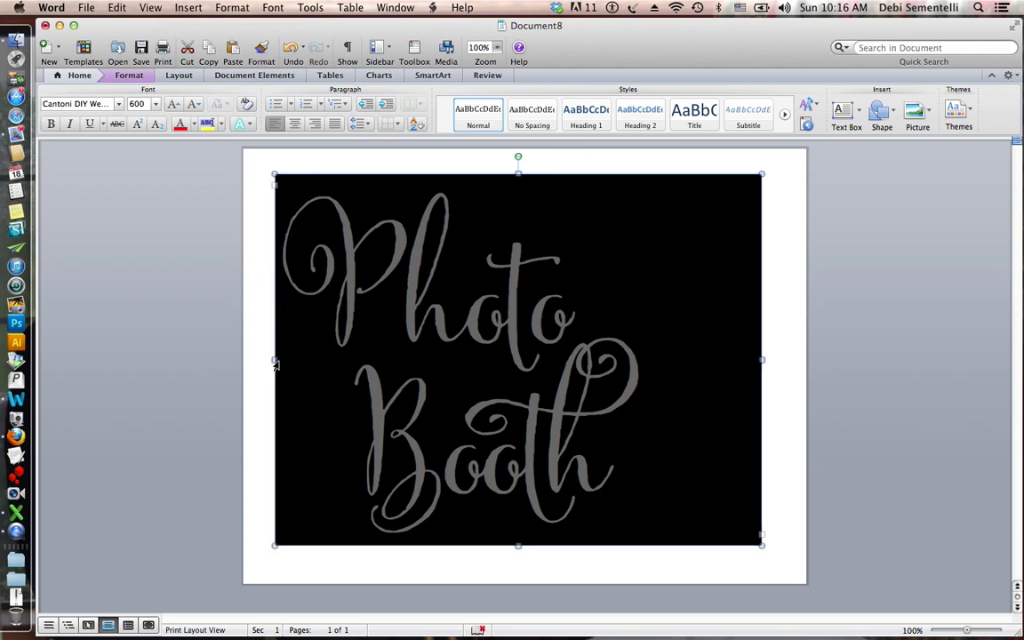
left_click_drag(761, 359, 774, 359)
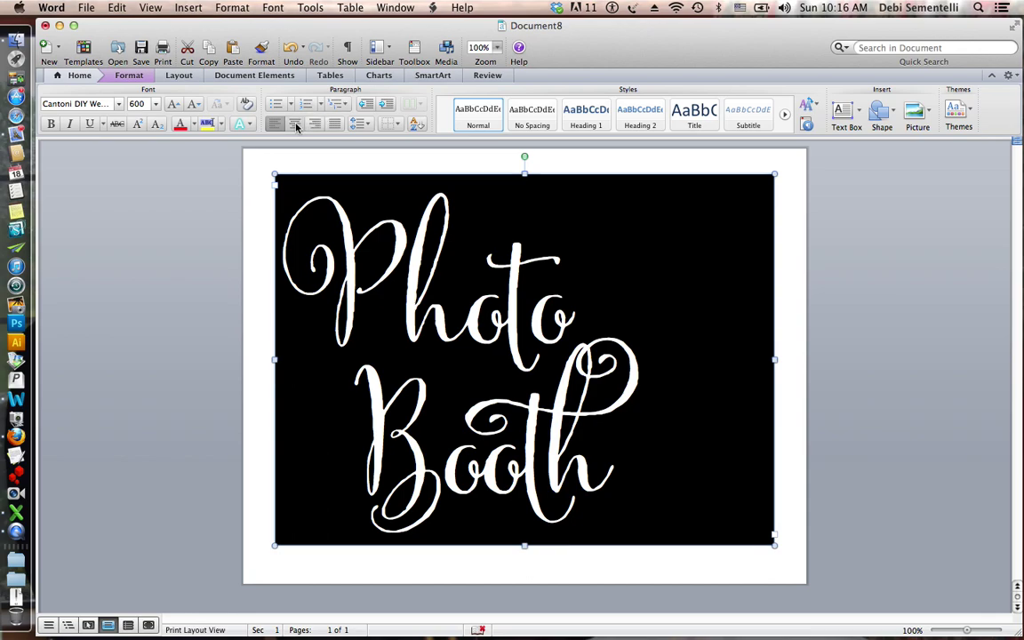
Centre-align the "Photo Booth" lettering in the text box, extend the box's lower edge slightly down, and deselect it.
left_click(296, 126)
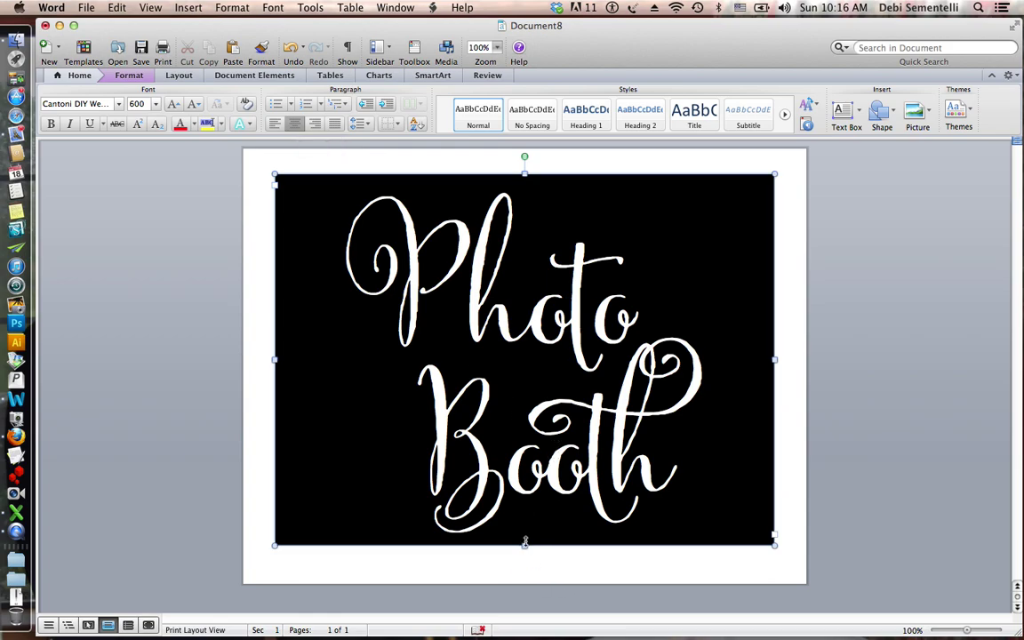
left_click_drag(524, 538, 525, 551)
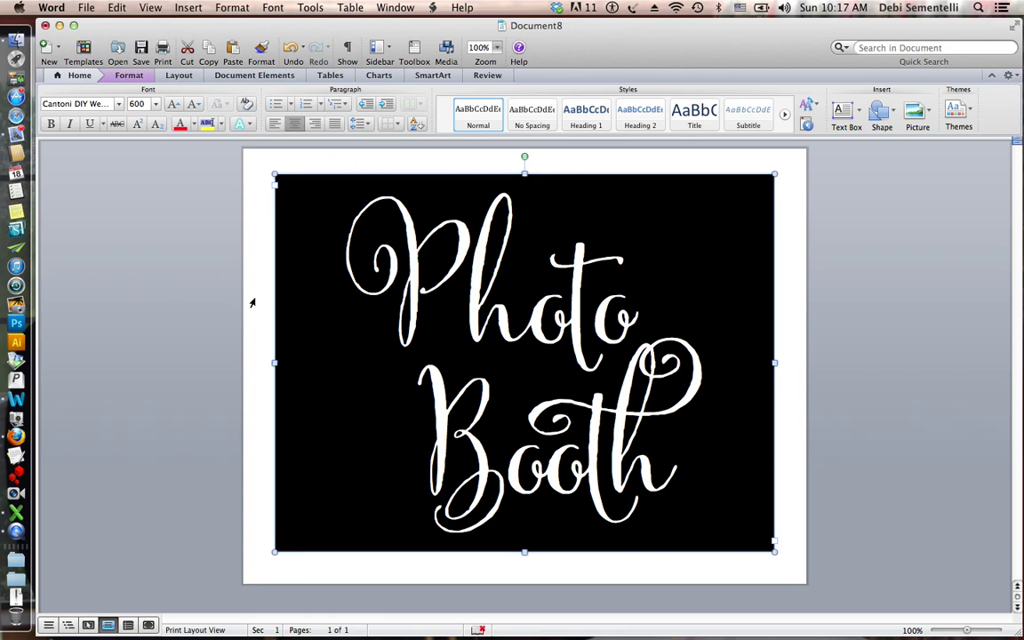
left_click(795, 324)
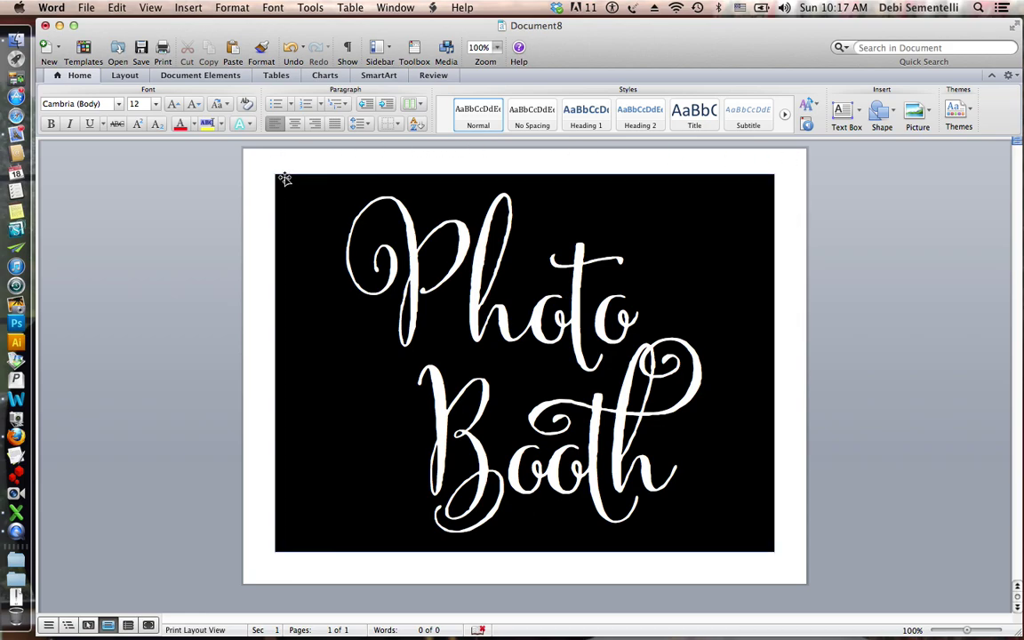
mouse_move(279, 177)
left_mouse_down()
mouse_move(252, 156)
mouse_move(281, 182)
left_mouse_up()
left_click(787, 272)
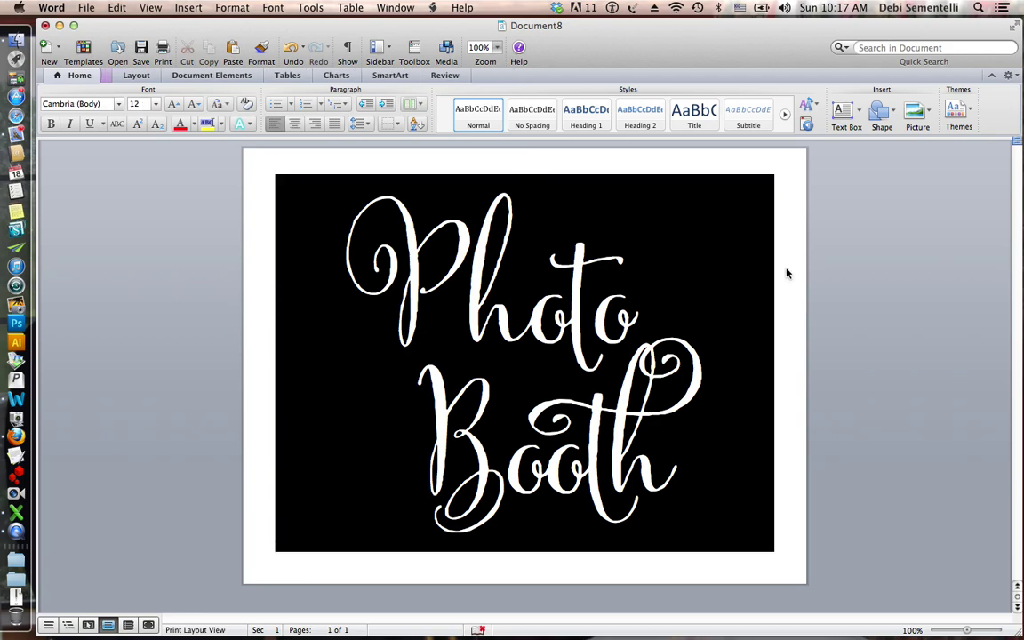